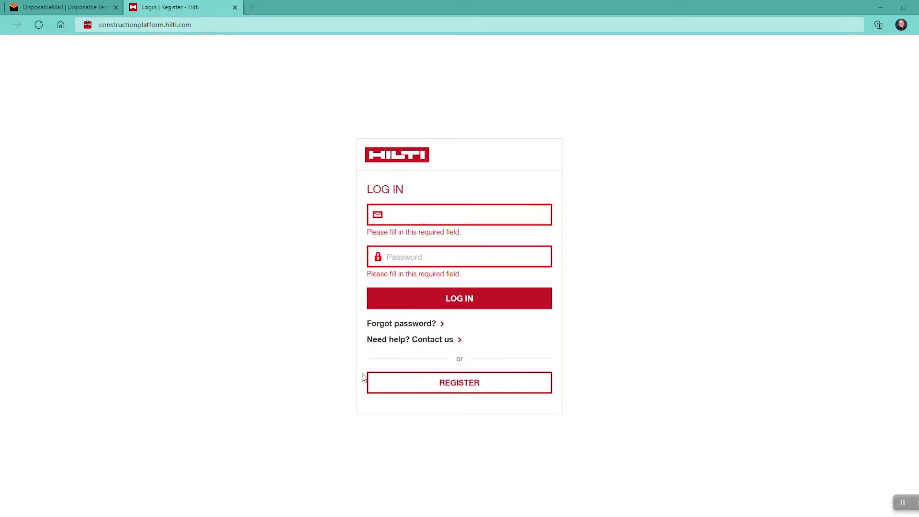
Register a new account with a matching repeated password and accepted terms and privacy policy
left_click(455, 389)
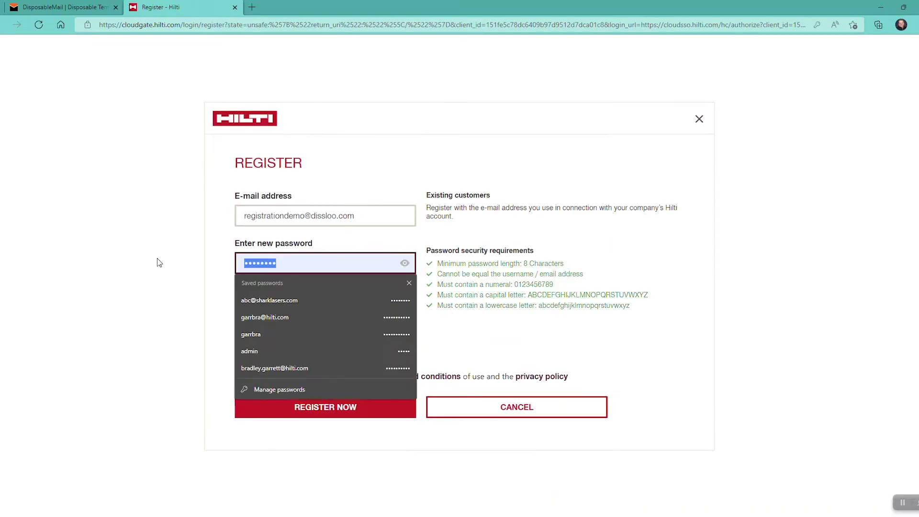
type("••••••")
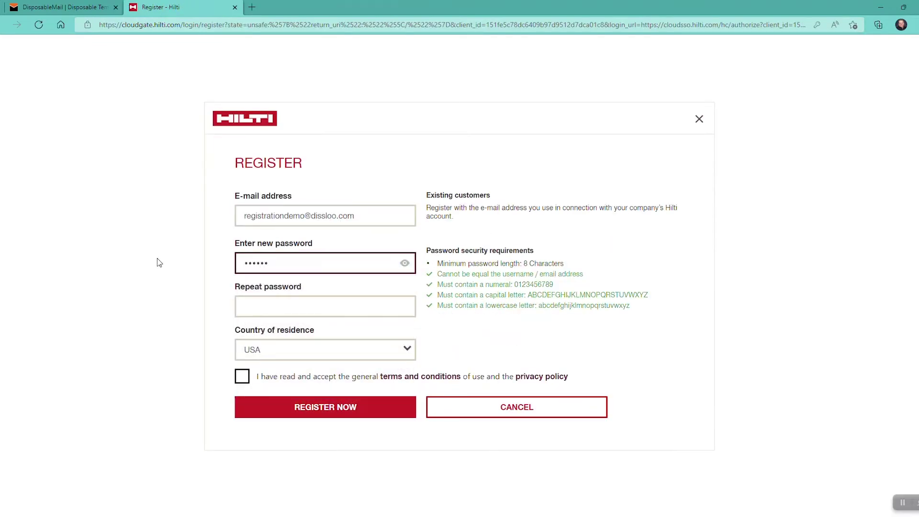
type("••••")
left_click(248, 308)
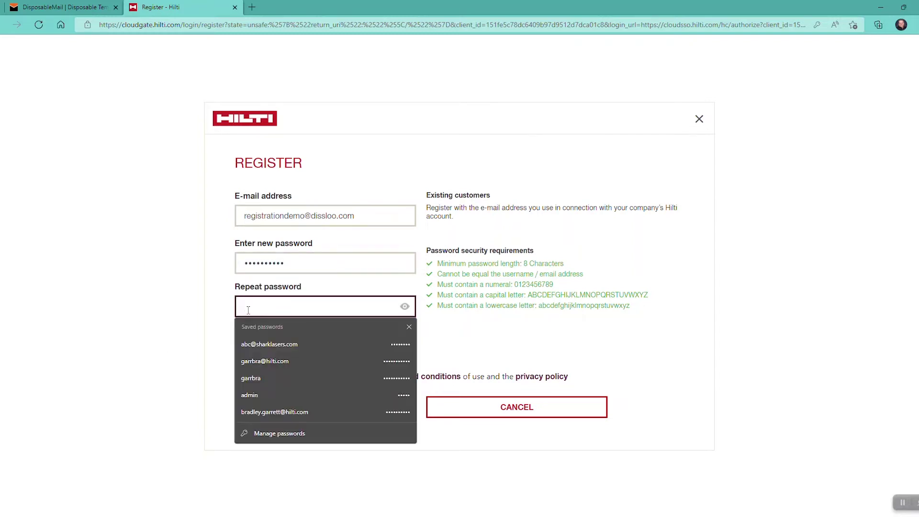
type("••••••••")
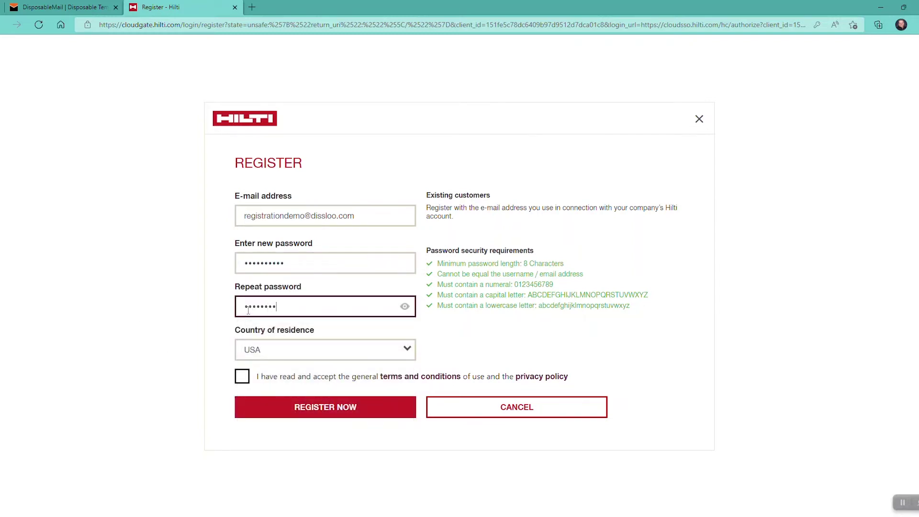
type("••")
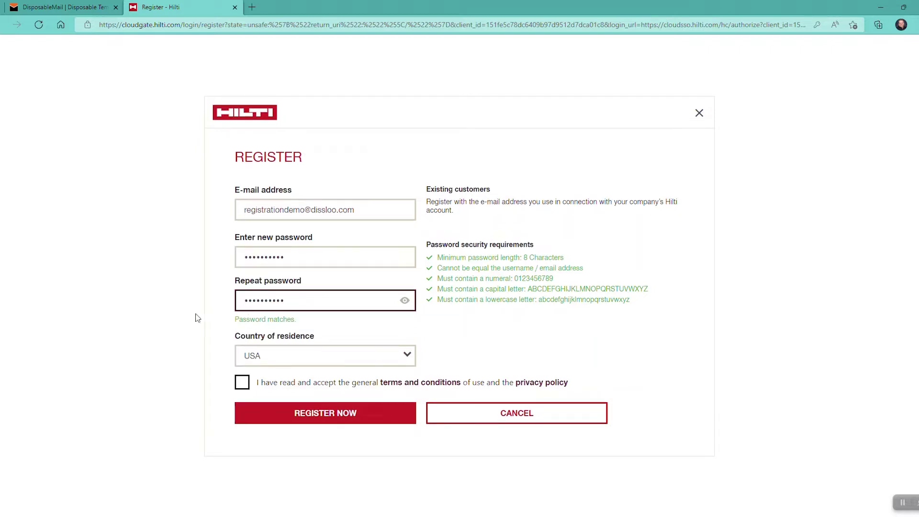
left_click(162, 309)
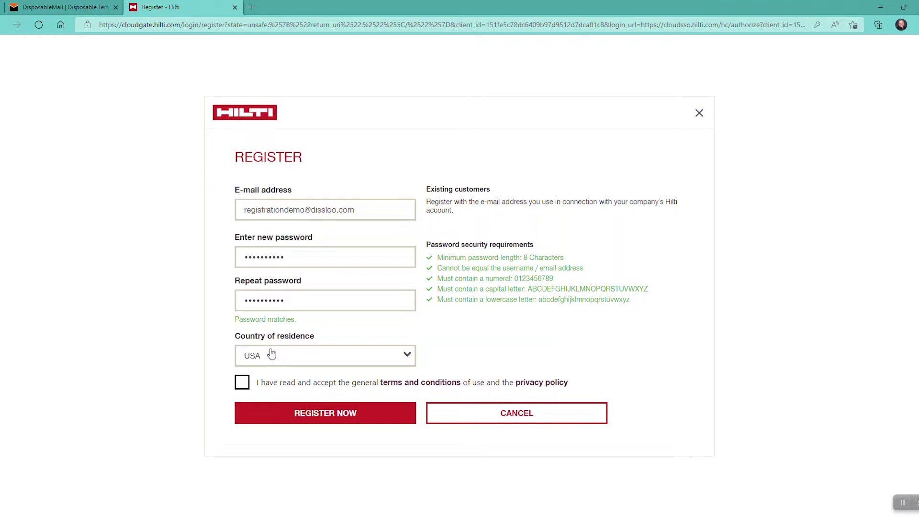
left_click(242, 383)
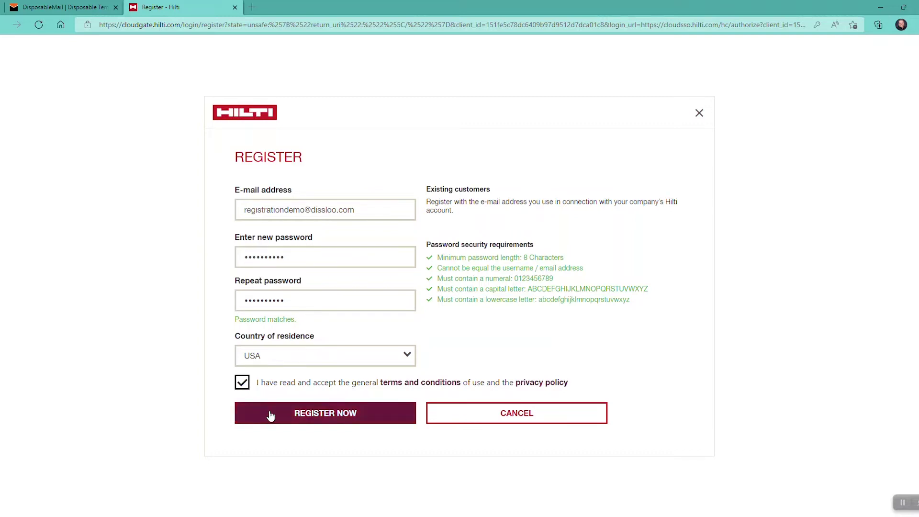
left_click(320, 420)
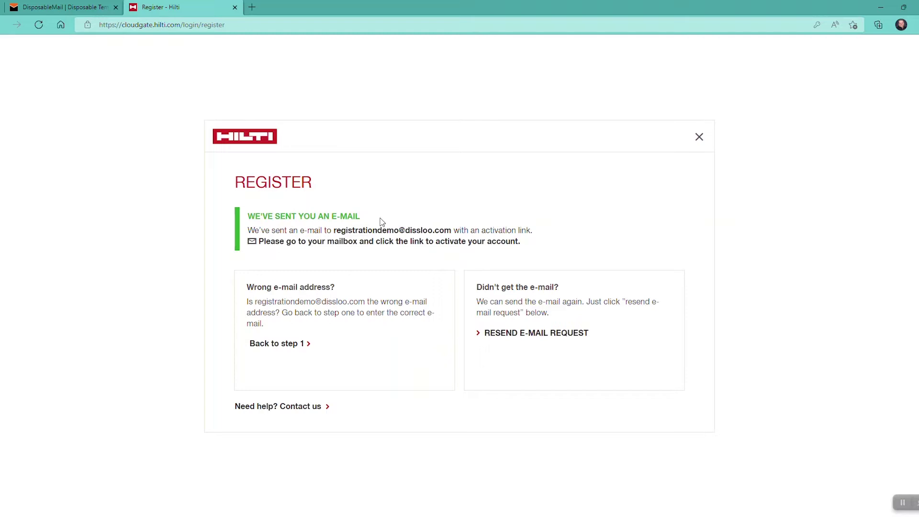
Refresh the DisposableMail inbox, open the Hilti verification email and confirm the address
left_click(63, 8)
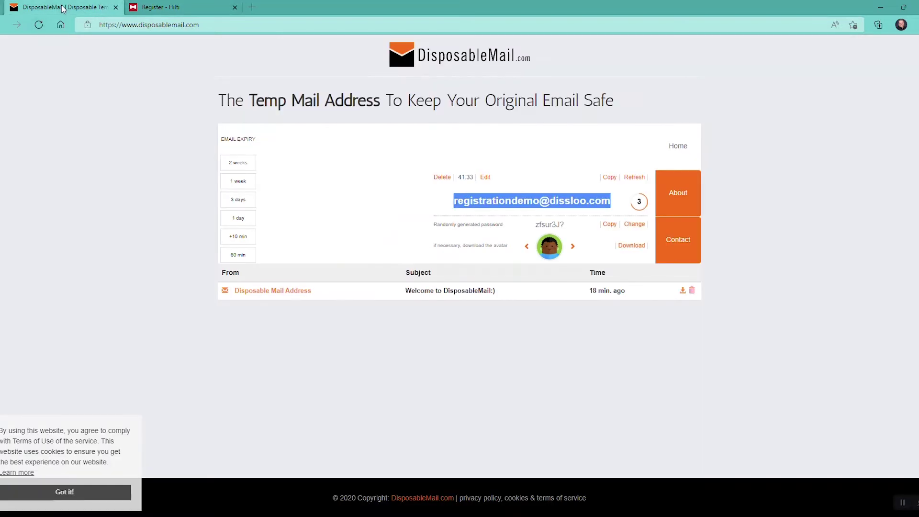
left_click(635, 177)
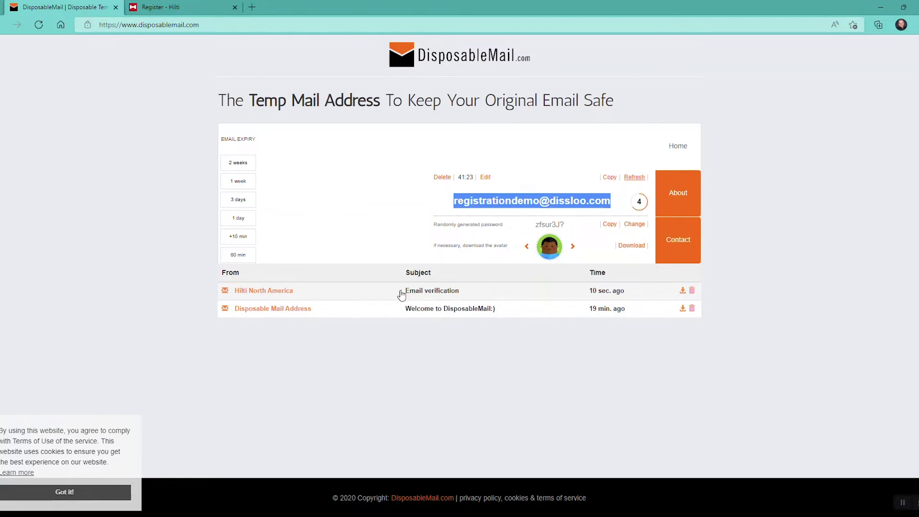
left_click(253, 292)
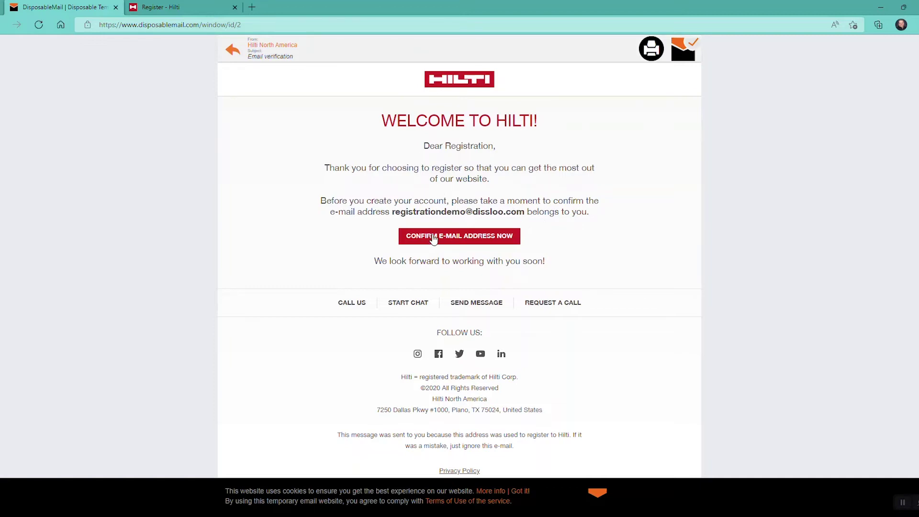
left_click(468, 240)
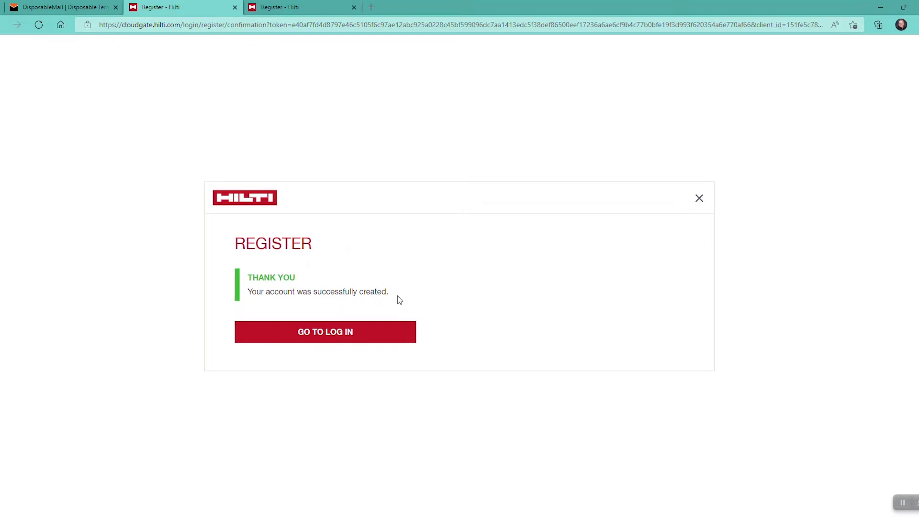
Go to the Hilti login page from the account-created confirmation
left_click(323, 336)
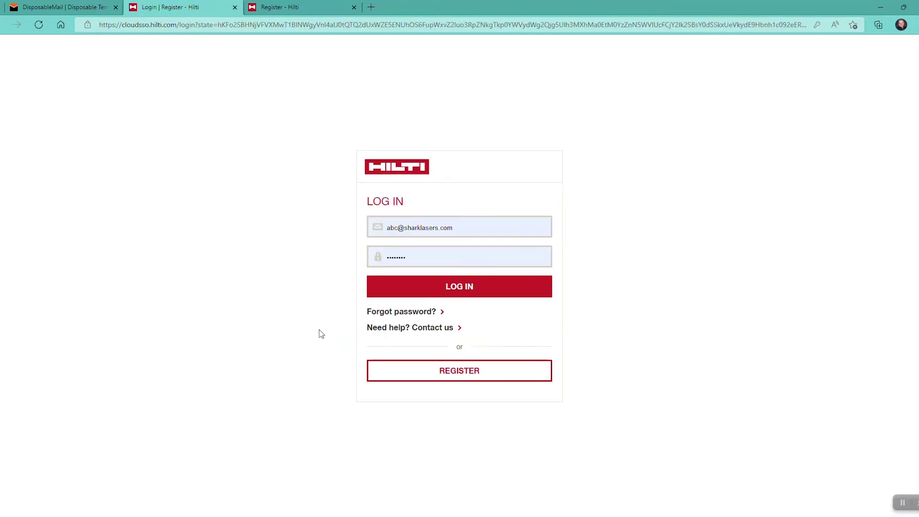
Select the prefilled login email and password to replace them with the new account's credentials
left_click_drag(488, 227, 271, 230)
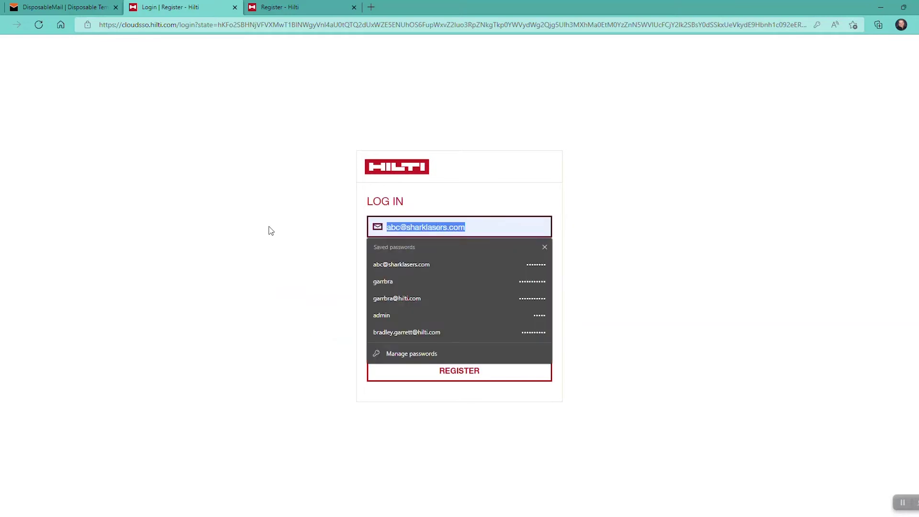
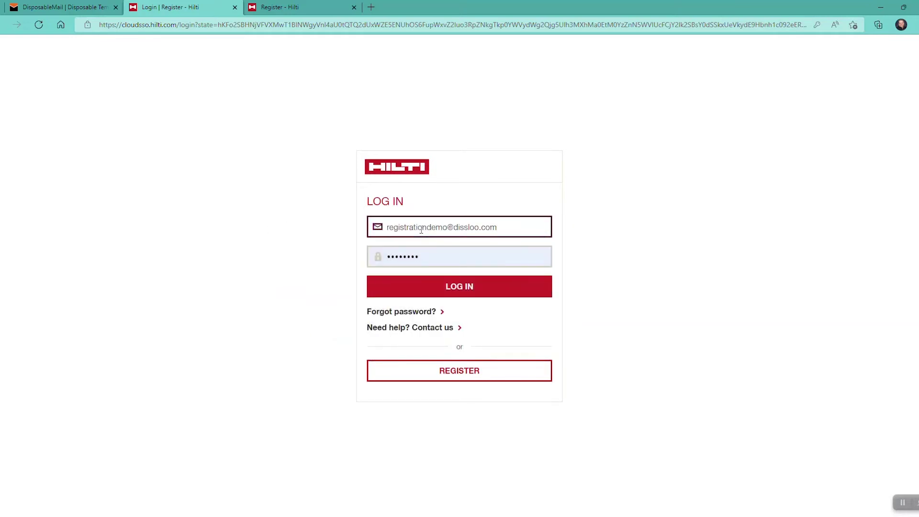
left_click_drag(420, 257, 308, 263)
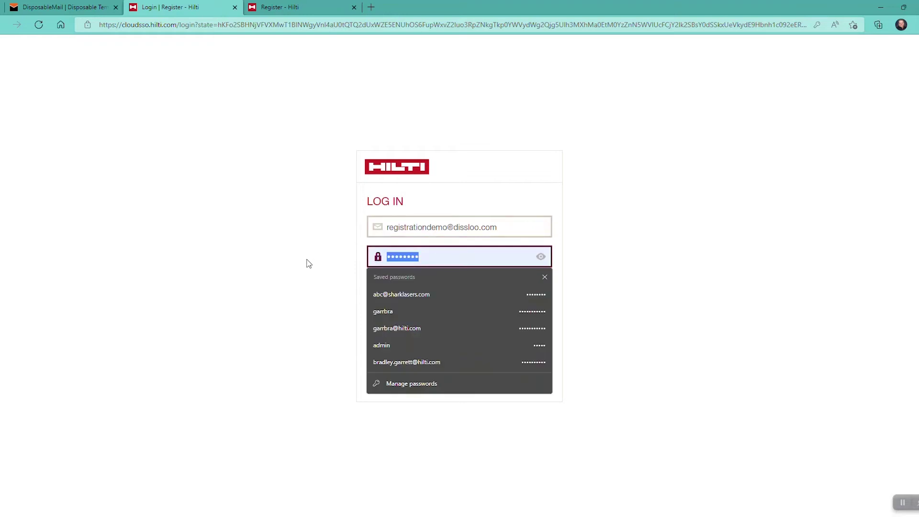
type("•••••••••")
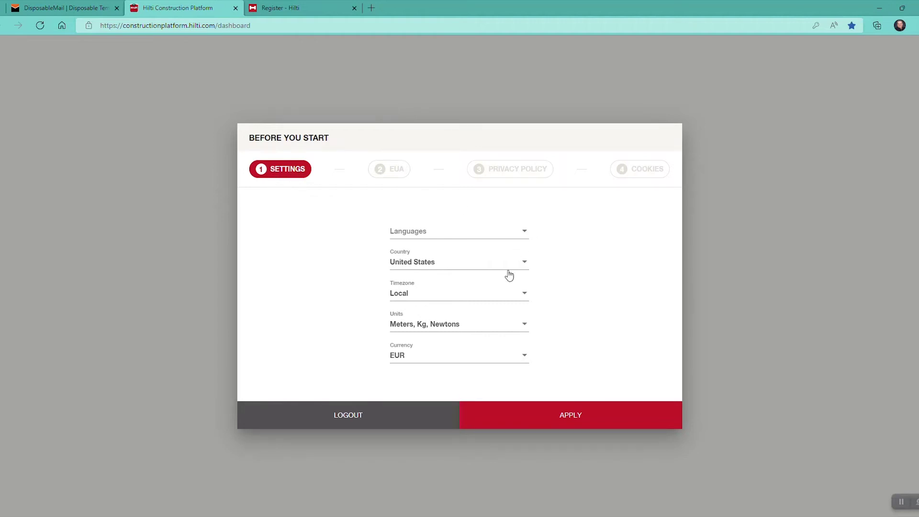
Apply English language, Foot, Pound, Pound-force units and USD currency as first-run settings
left_click(524, 232)
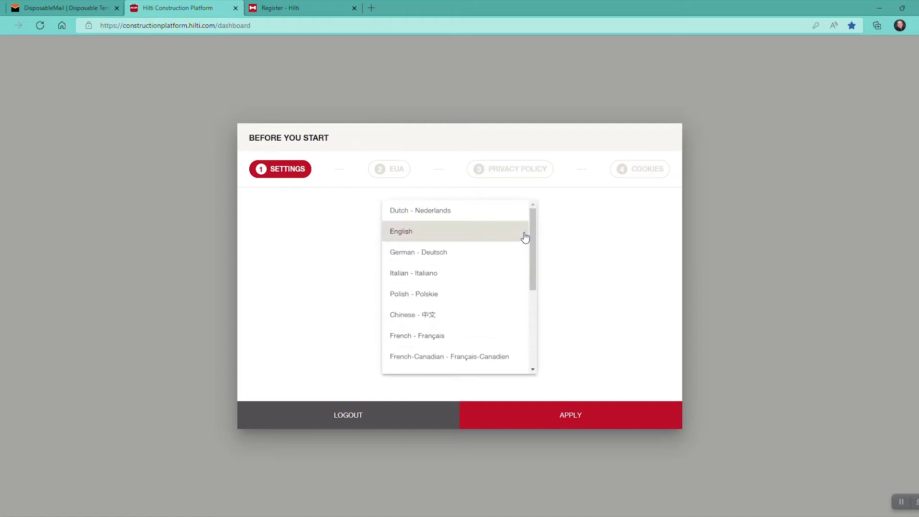
left_click(435, 237)
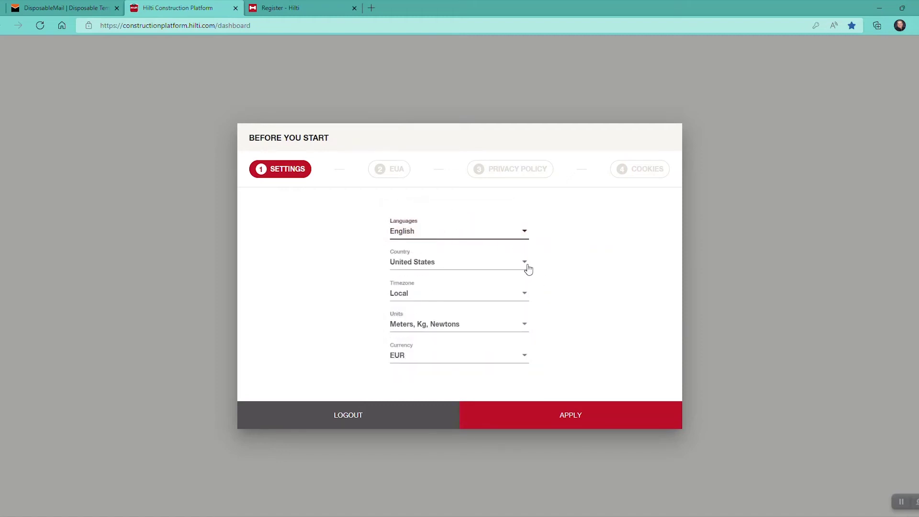
left_click(525, 326)
left_click(465, 345)
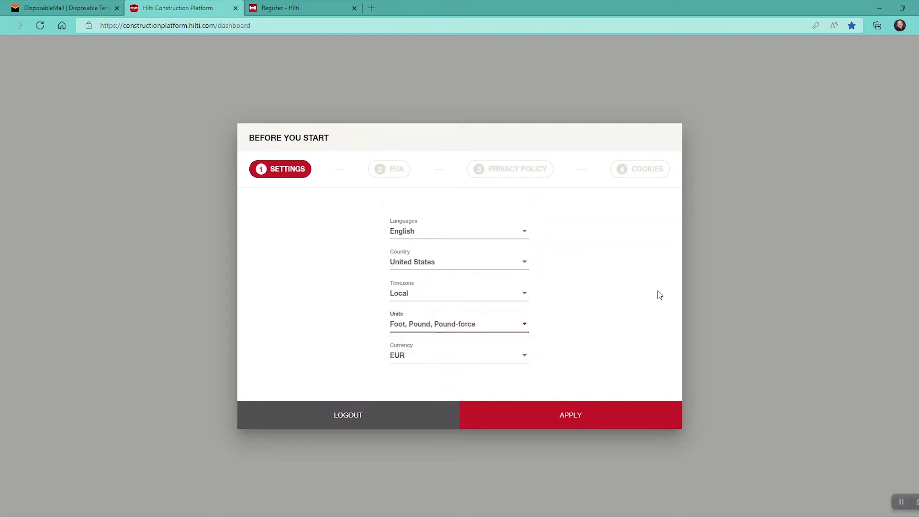
left_click(525, 356)
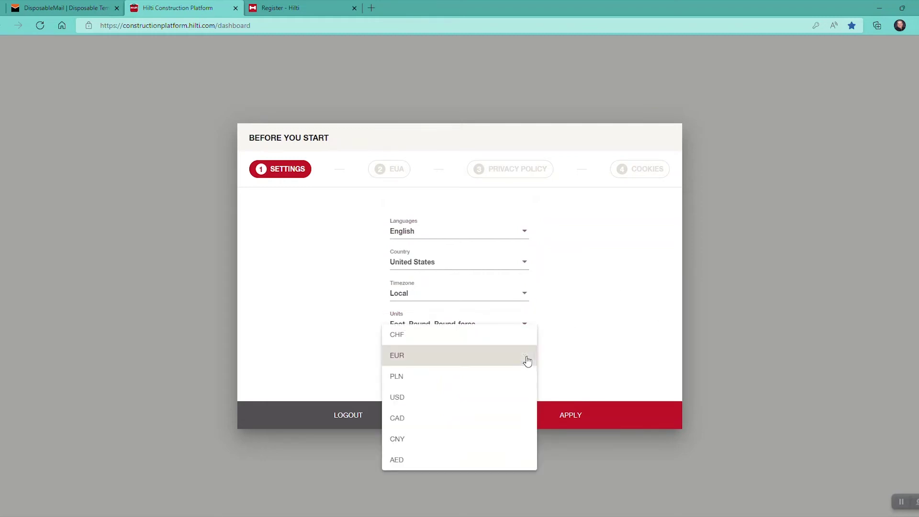
left_click(397, 398)
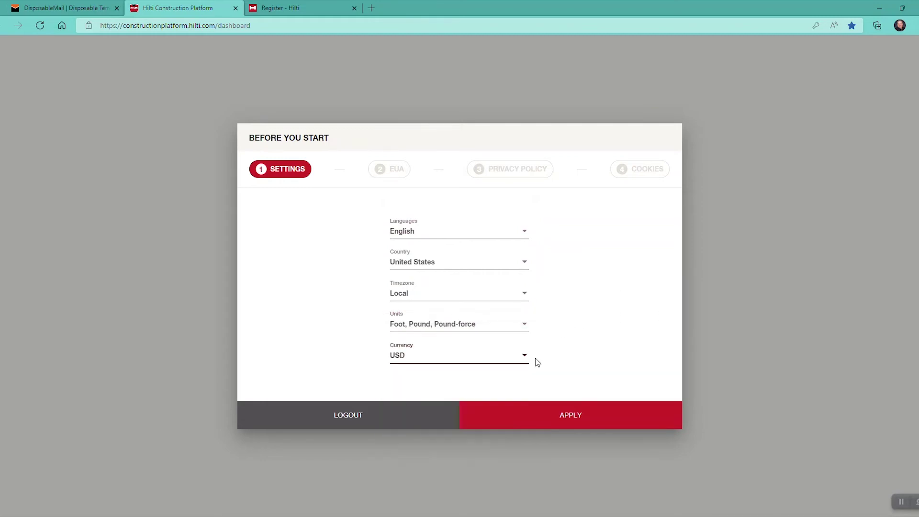
left_click(561, 421)
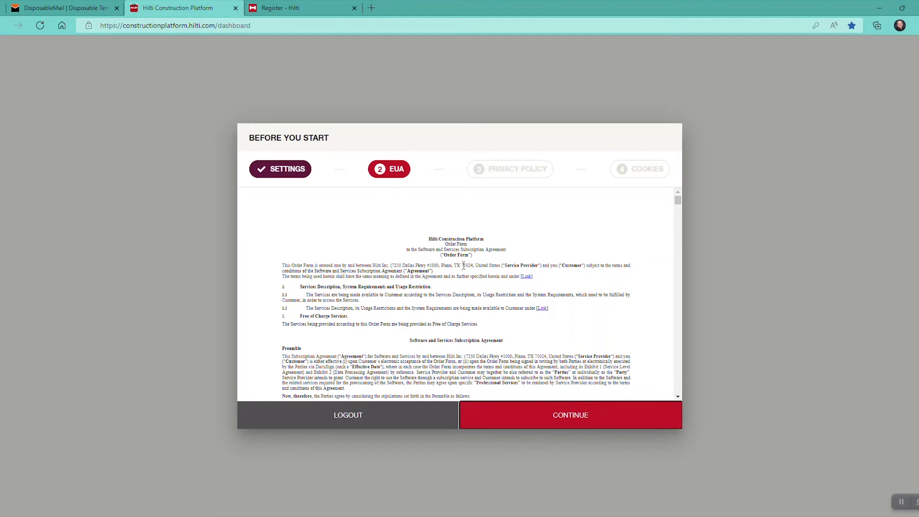
scroll(464, 288, "down", 5)
scroll(503, 324, "up", 5)
Accept the end-user agreement and marketing tracking consent, reaching the cookies notice
left_click(560, 417)
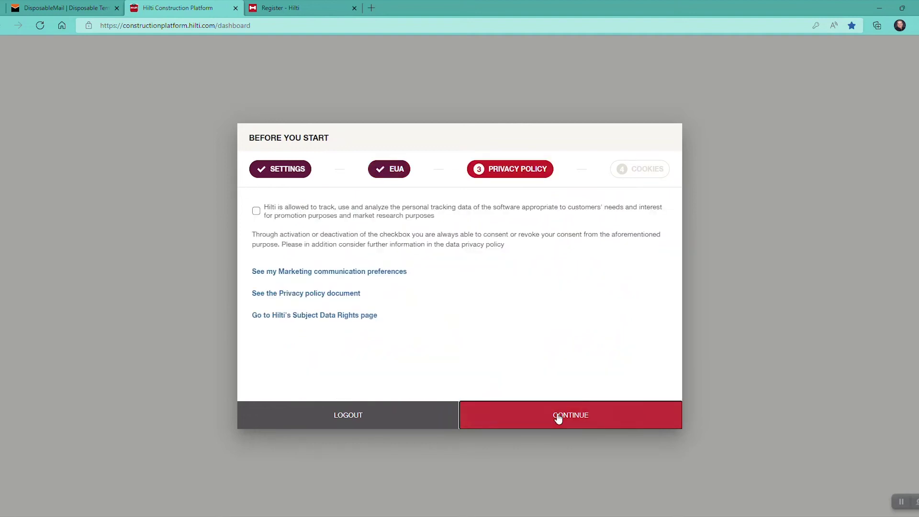
left_click(256, 212)
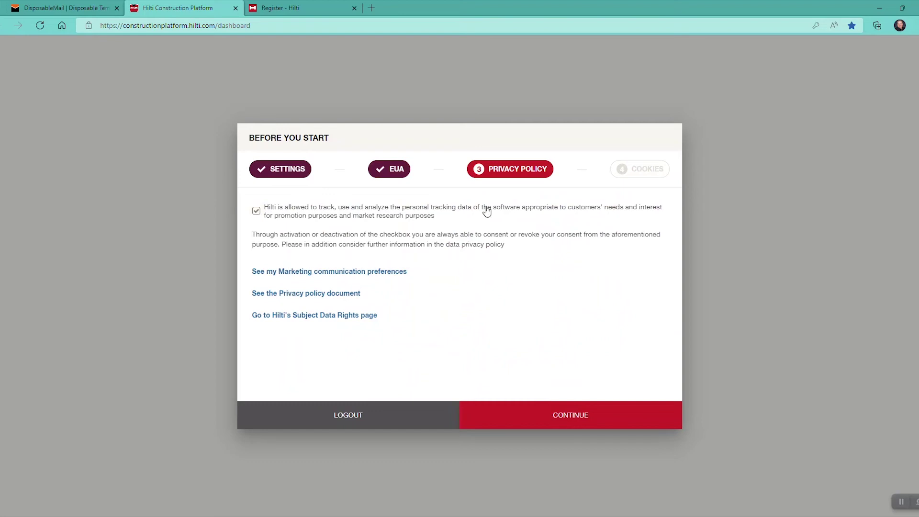
left_click(563, 420)
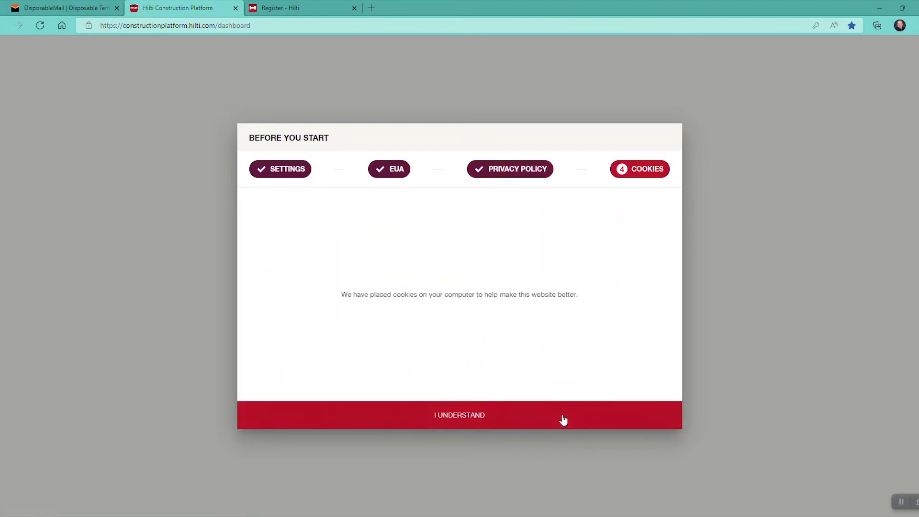